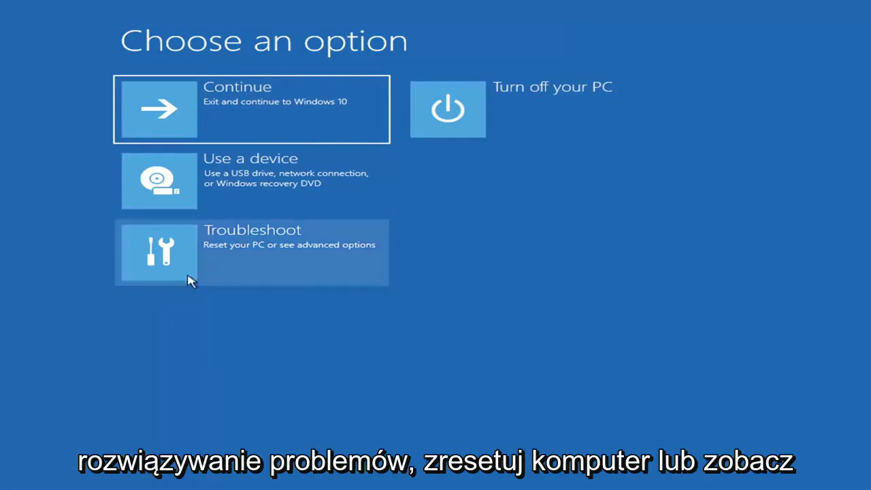
# - Run Startup Repair from the advanced troubleshooting options
pyautogui.click(322, 255)
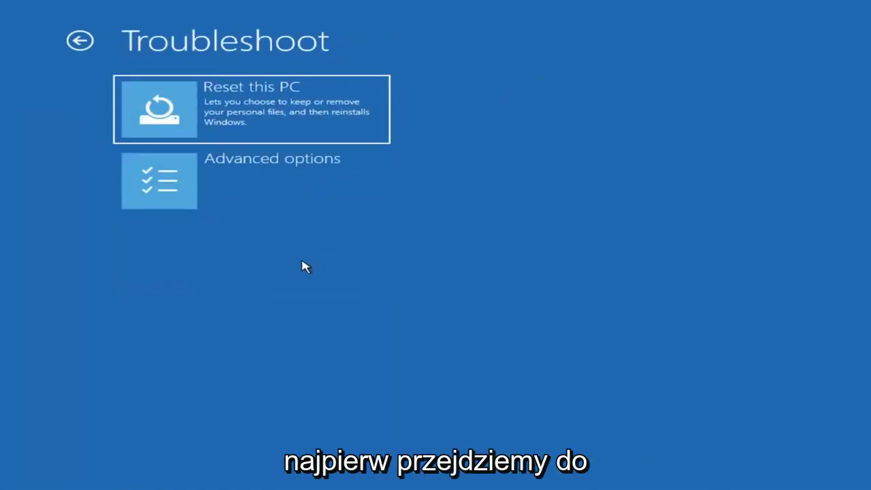
pyautogui.click(272, 188)
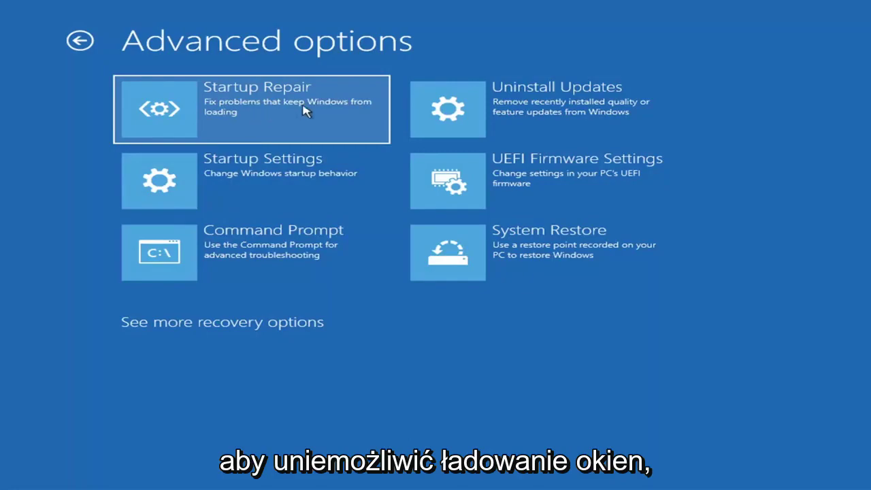
pyautogui.click(234, 117)
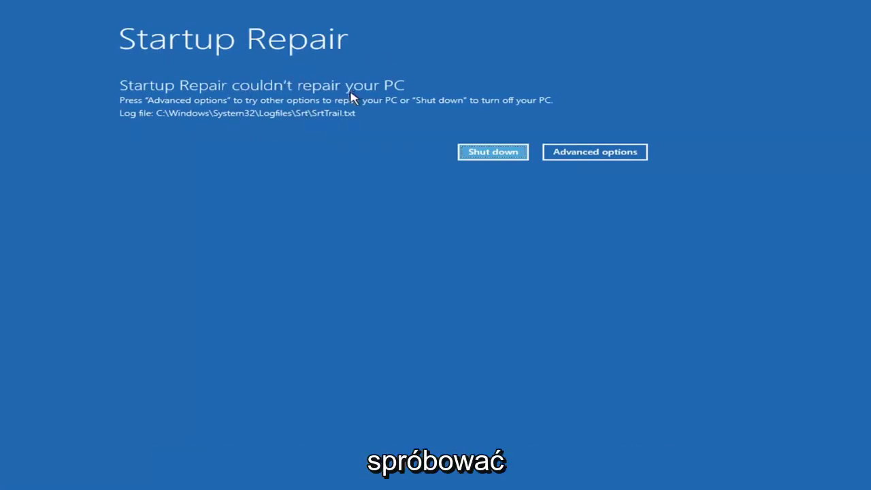
# - Go back to the advanced recovery options and review the Startup Settings and Uninstall Updates choices without applying any
pyautogui.click(601, 154)
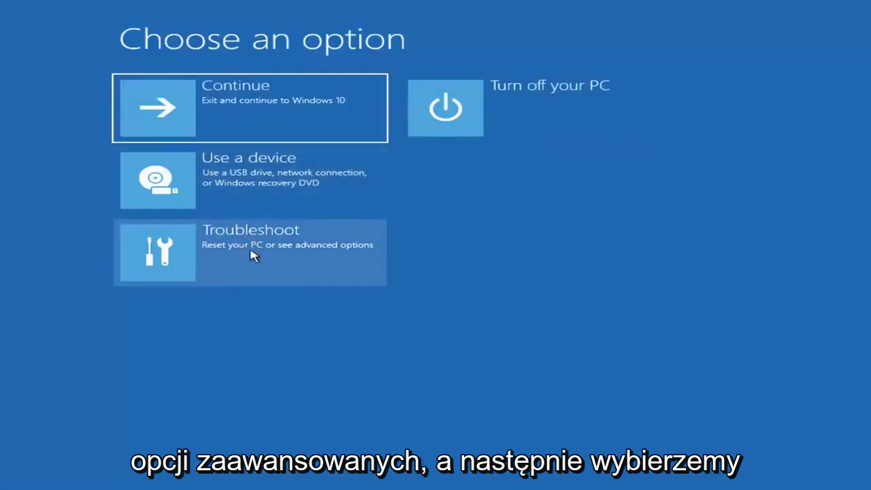
pyautogui.click(219, 262)
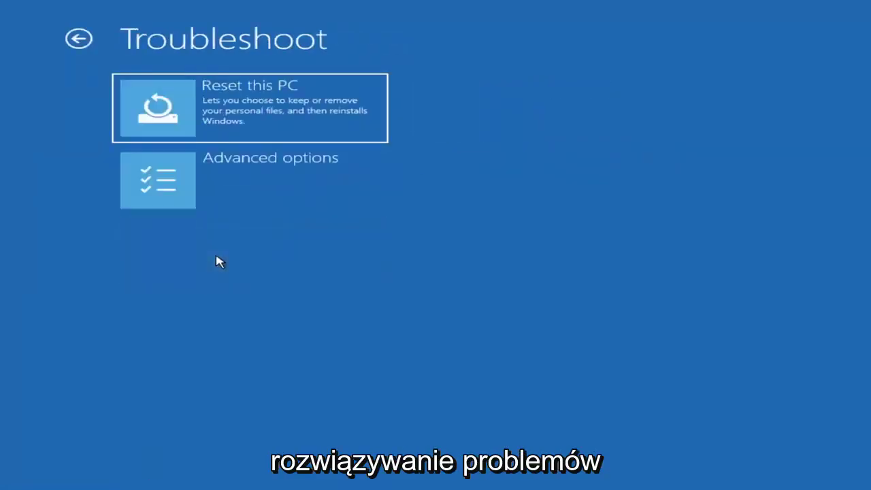
pyautogui.click(228, 191)
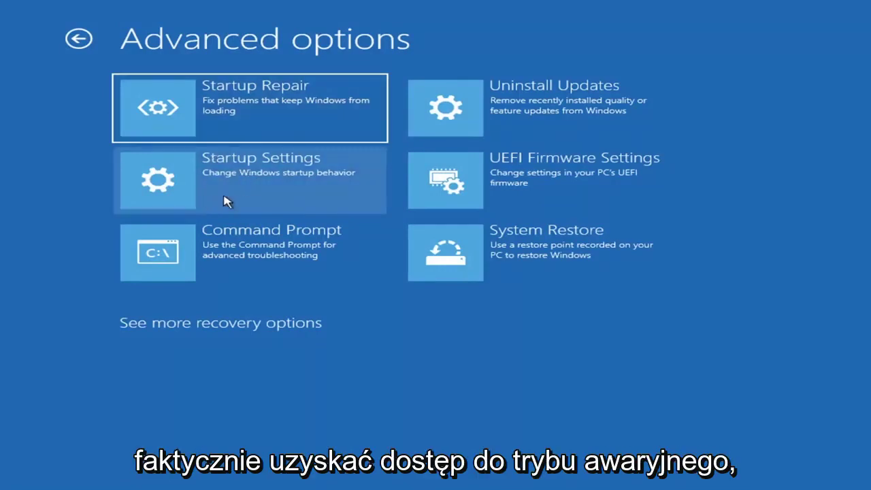
pyautogui.click(223, 180)
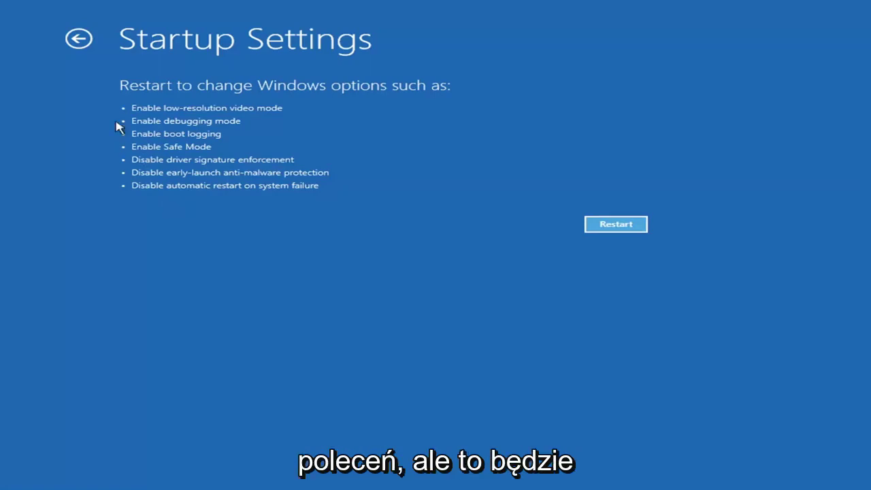
pyautogui.click(69, 37)
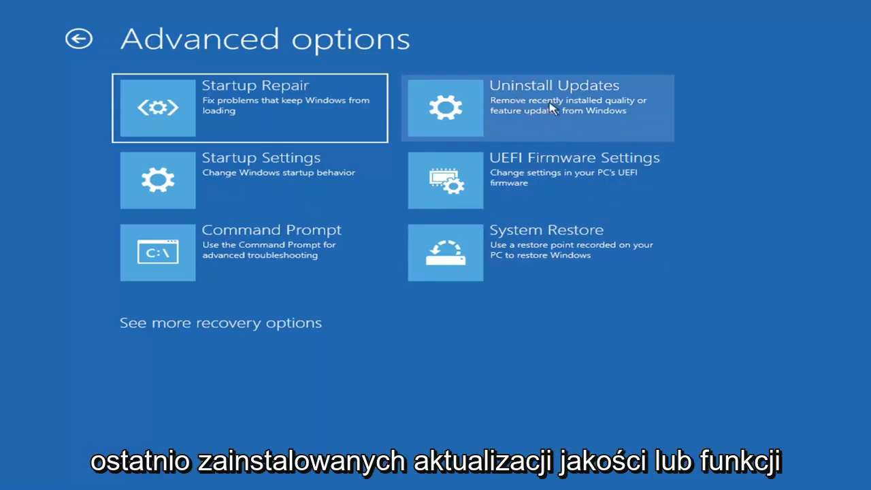
pyautogui.click(509, 113)
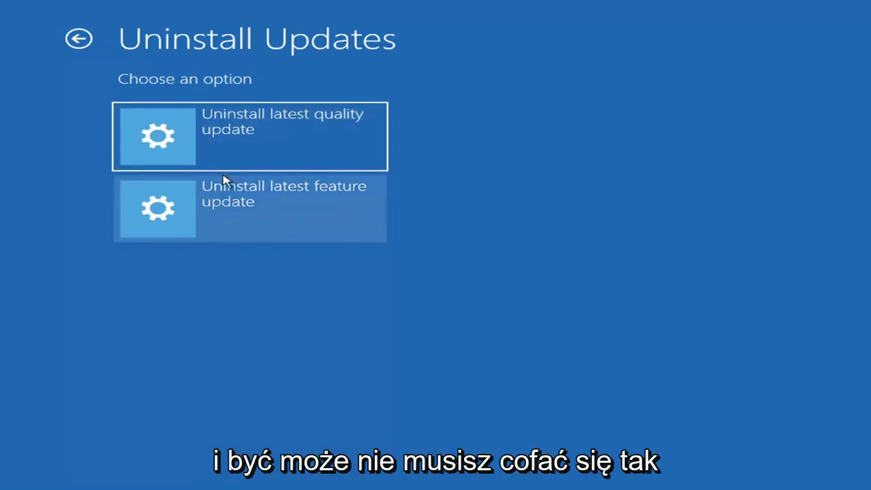
pyautogui.click(79, 39)
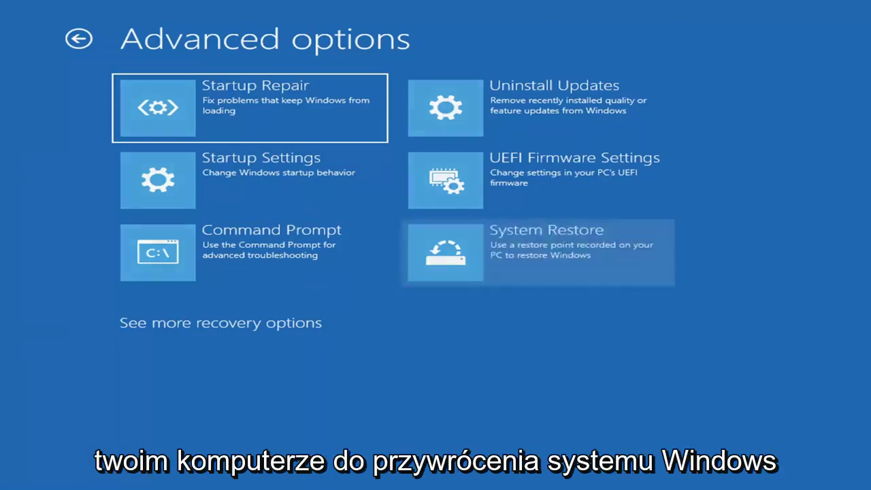
# - Use System Restore to return Windows to the manual "Before Updates" restore point of 7/9/2021 12:37:05 PM, and restart the PC
pyautogui.click(561, 271)
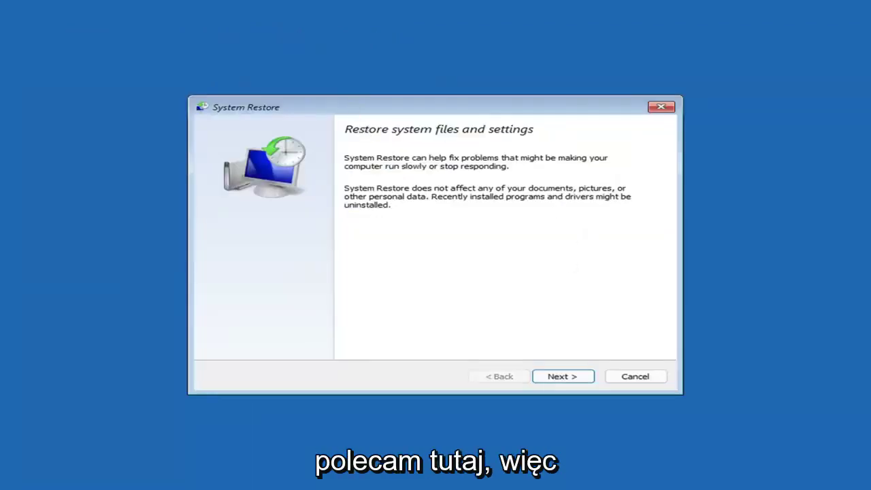
pyautogui.click(557, 377)
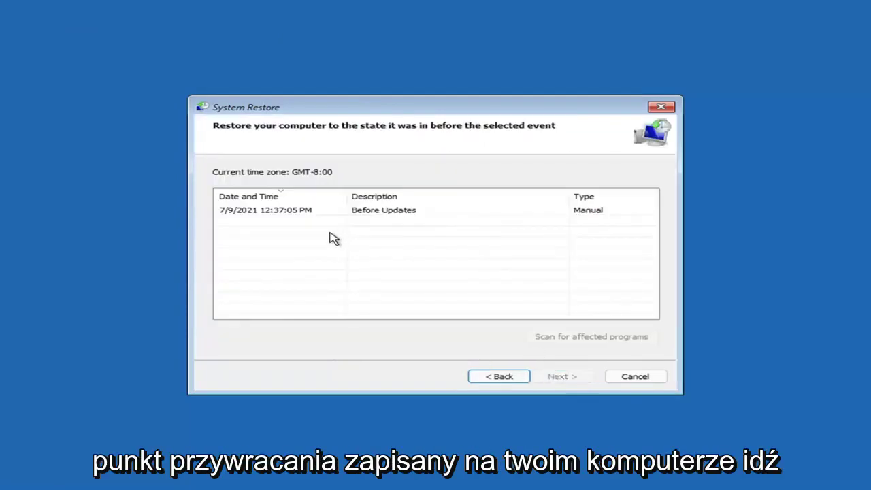
pyautogui.click(270, 215)
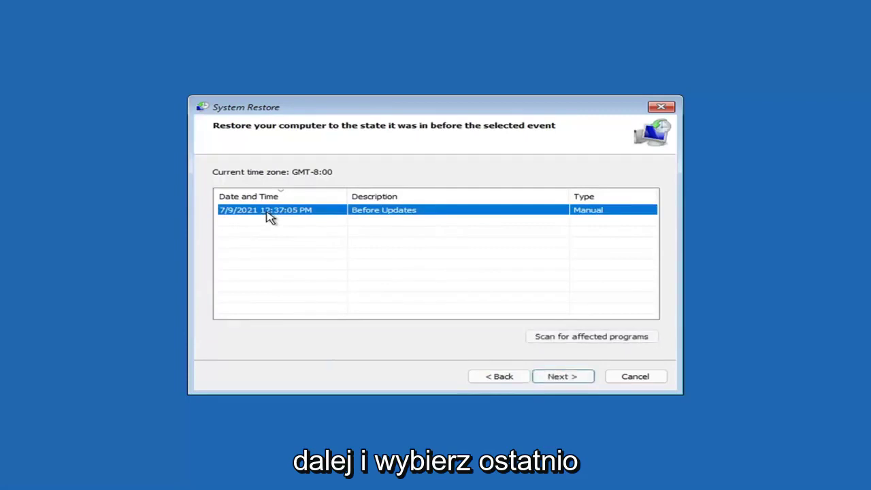
pyautogui.click(573, 378)
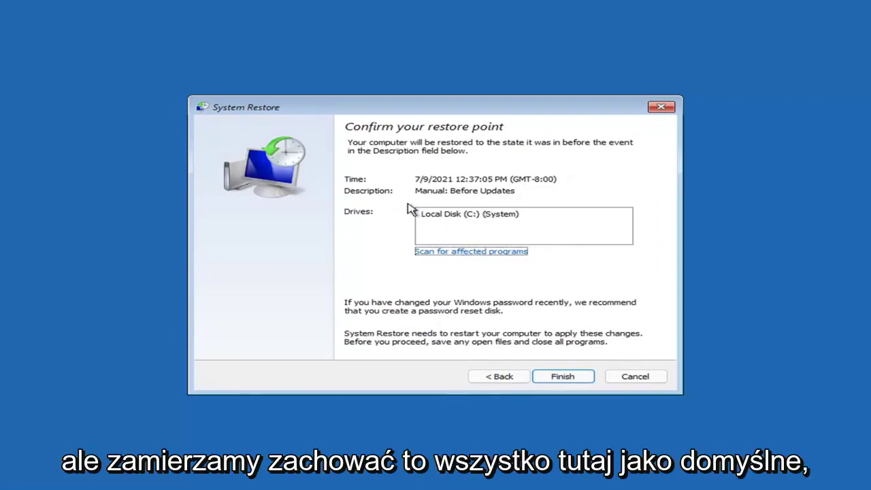
pyautogui.click(563, 380)
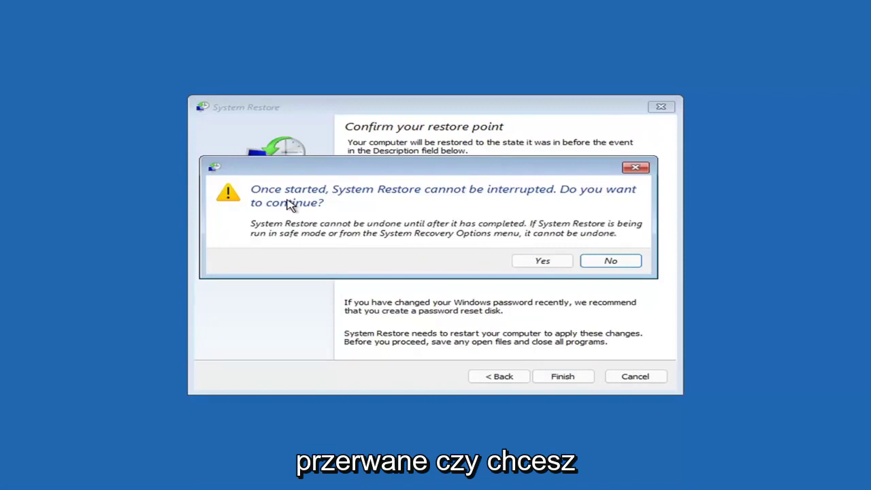
pyautogui.click(543, 264)
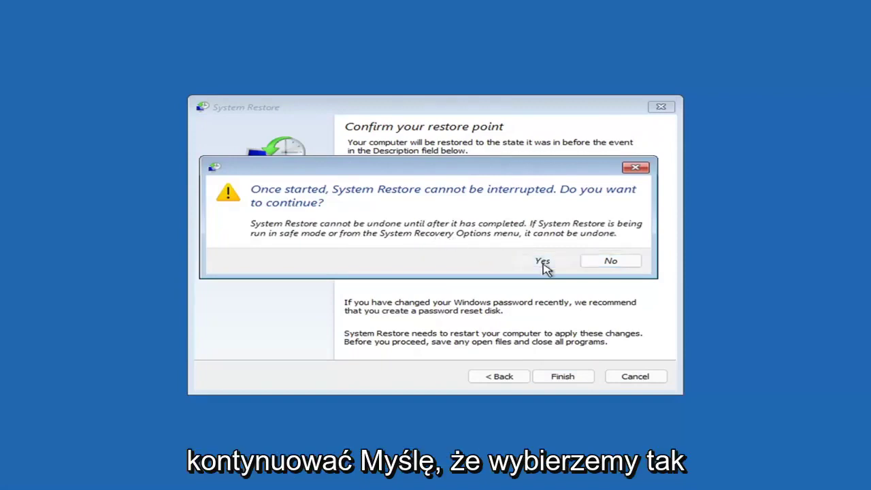
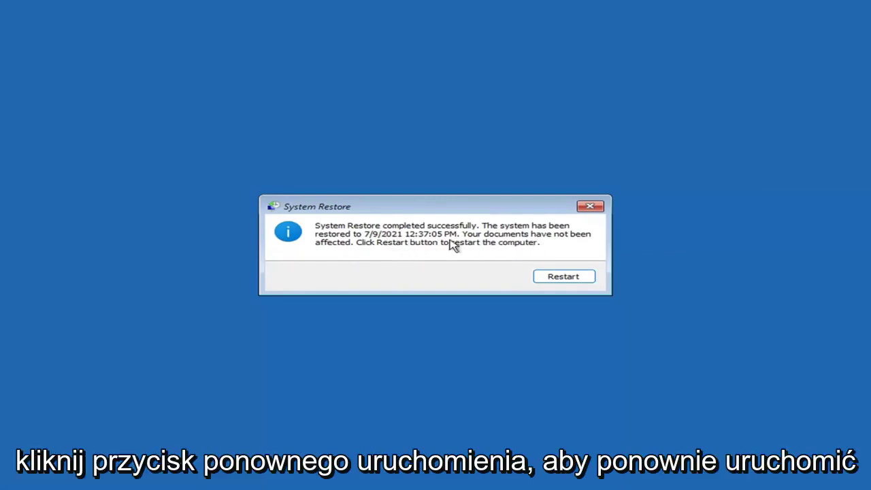
pyautogui.click(557, 279)
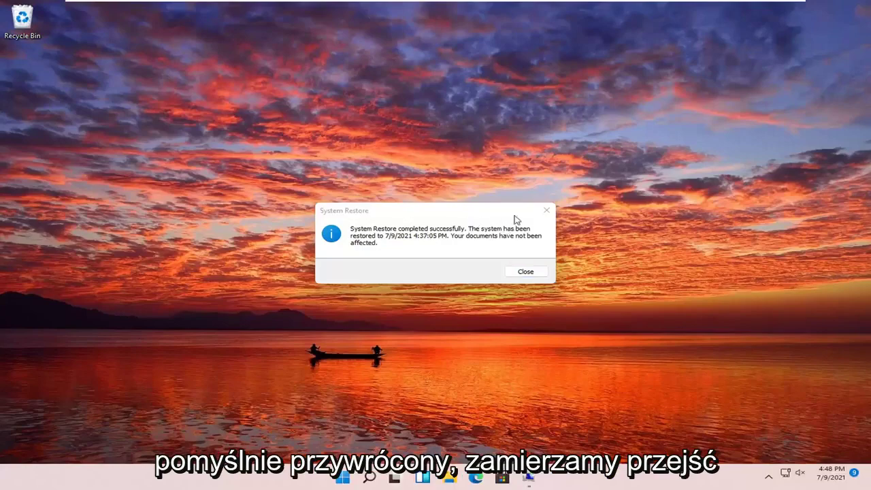
pyautogui.click(546, 211)
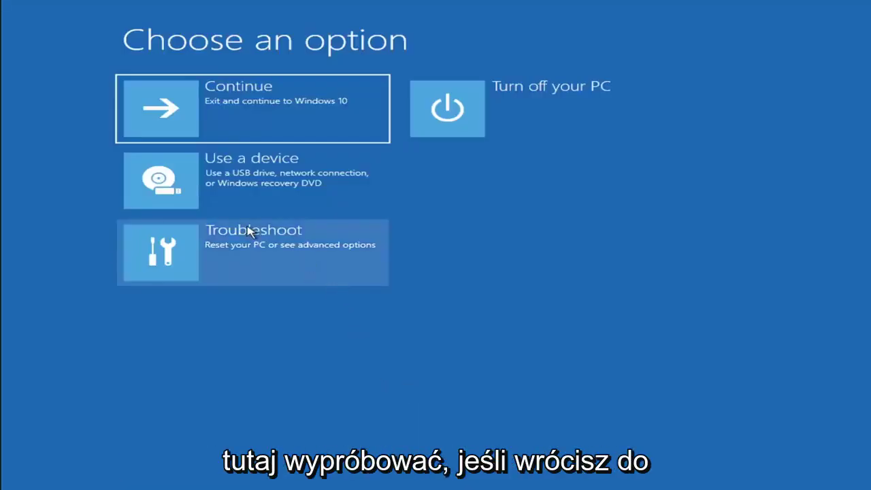
# - Review the Reset this PC choices for keeping or removing files, and return to the main recovery screen
pyautogui.click(255, 259)
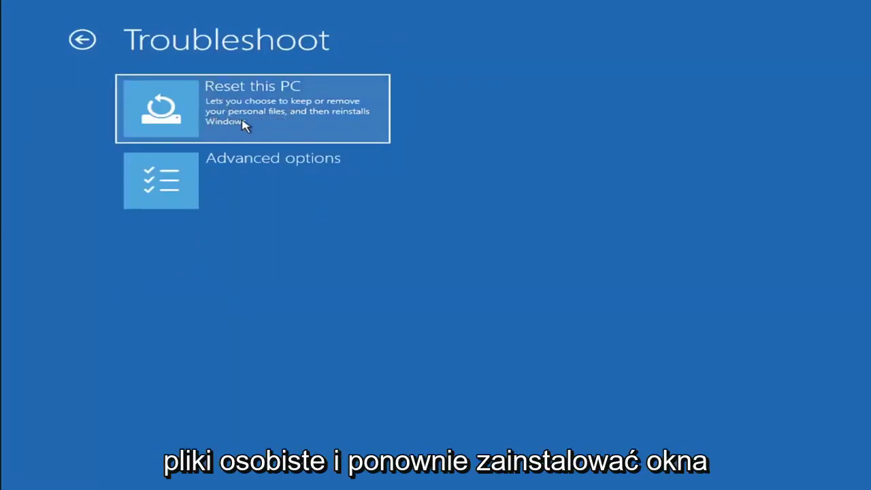
pyautogui.click(284, 126)
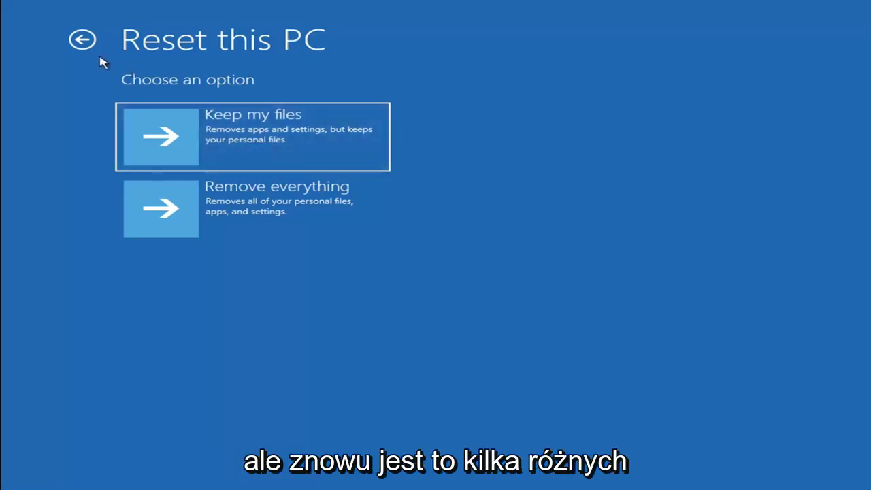
pyautogui.click(83, 40)
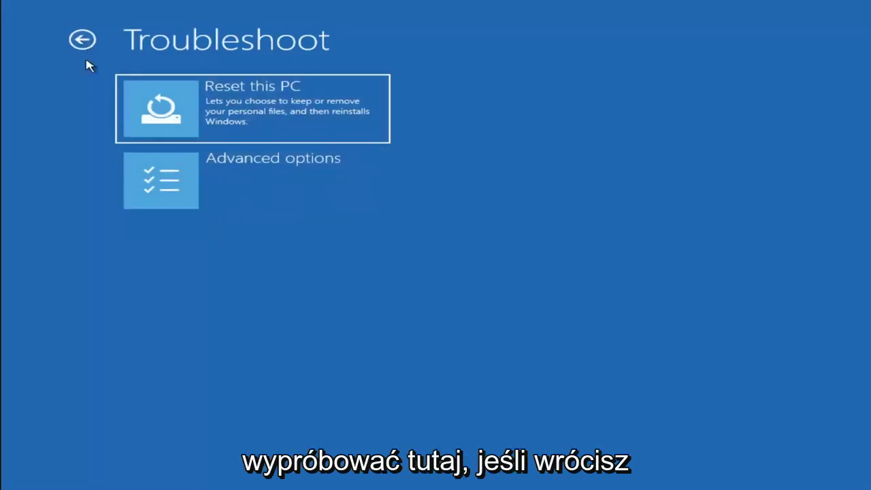
pyautogui.click(83, 40)
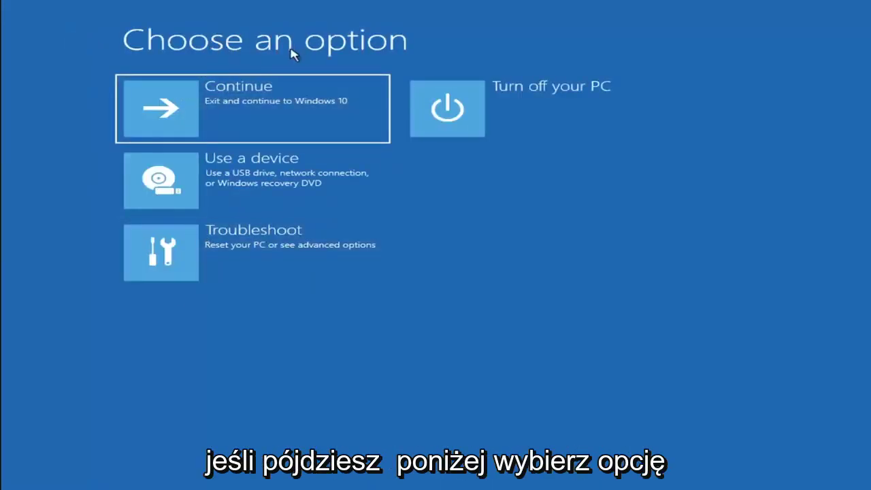
# - Open Command Prompt from the advanced recovery options
pyautogui.click(265, 257)
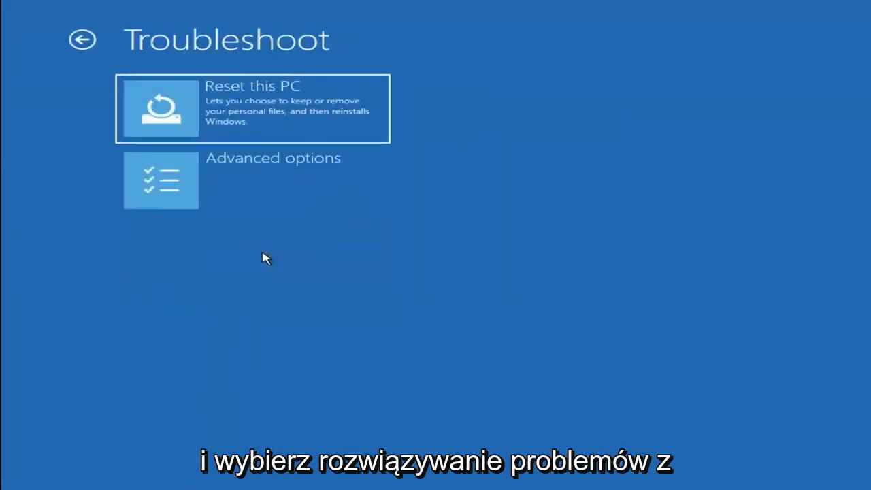
pyautogui.click(251, 188)
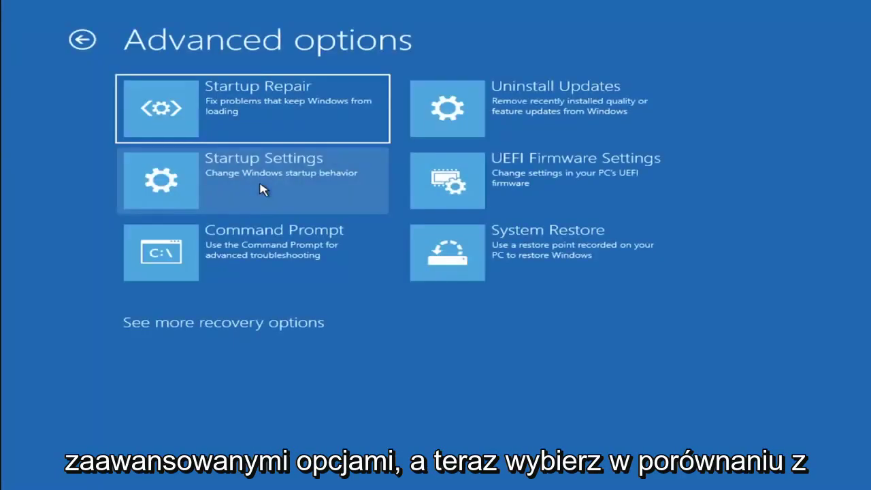
pyautogui.click(239, 267)
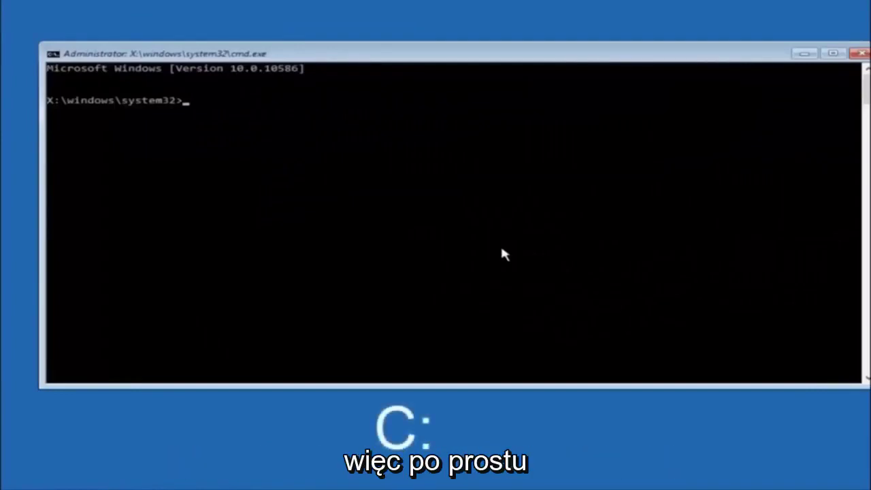
# - Switch to the C: drive and list its directory contents with dir
pyautogui.write('c:')
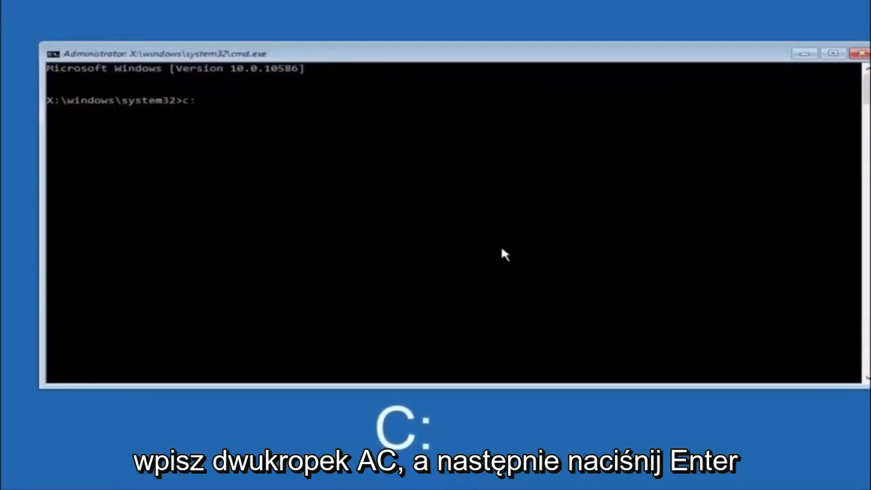
pyautogui.press('Return')
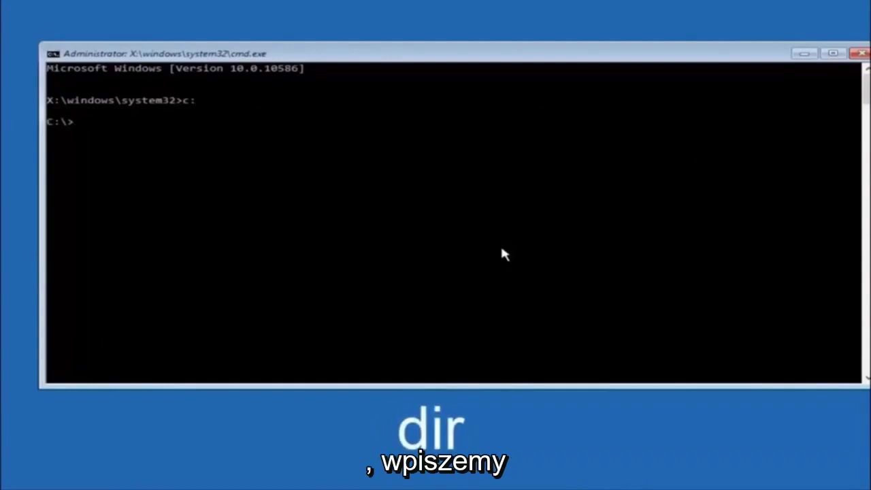
pyautogui.write('dir')
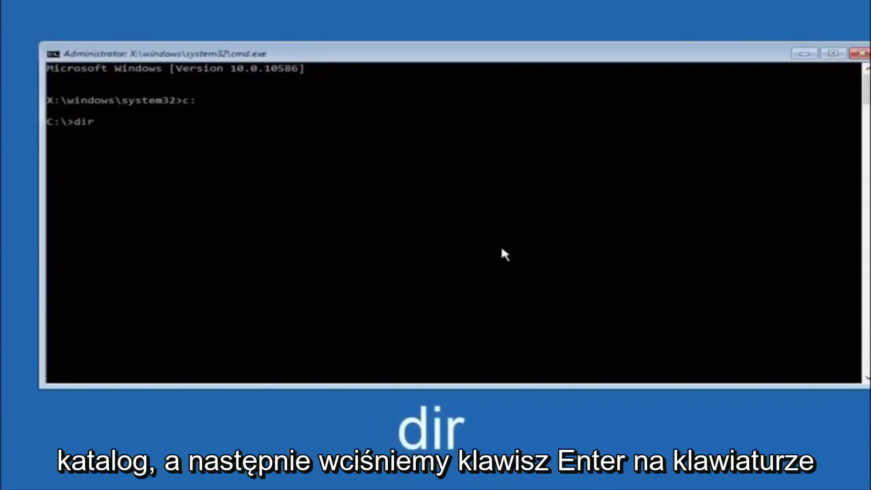
pyautogui.press('Return')
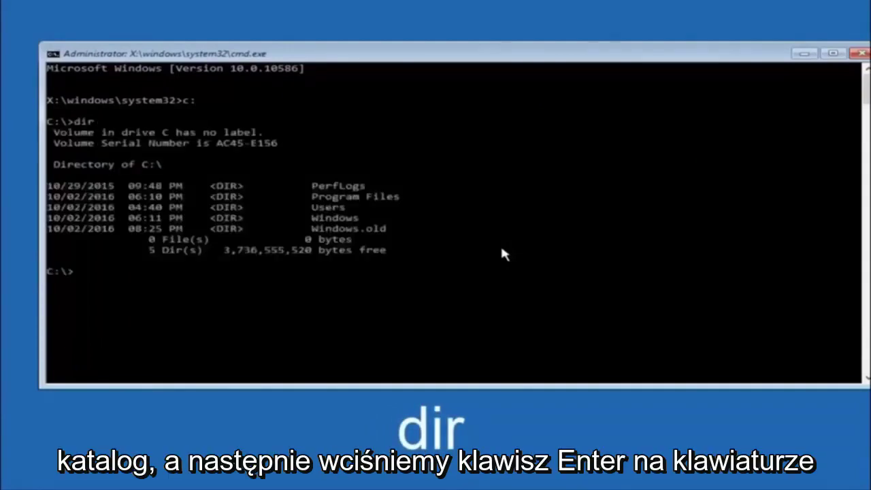
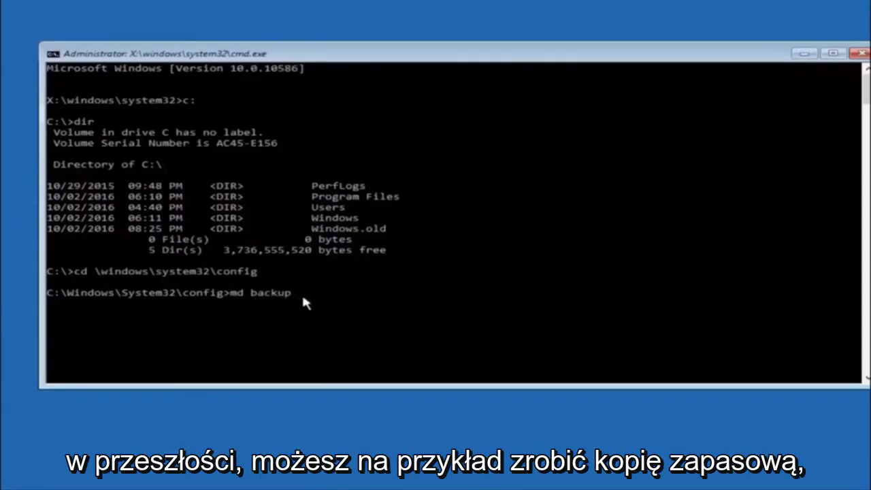
# - Create a backup folder inside C:\Windows\System32\config and copy all the config files into it with copy *.* backup
pyautogui.write('1')
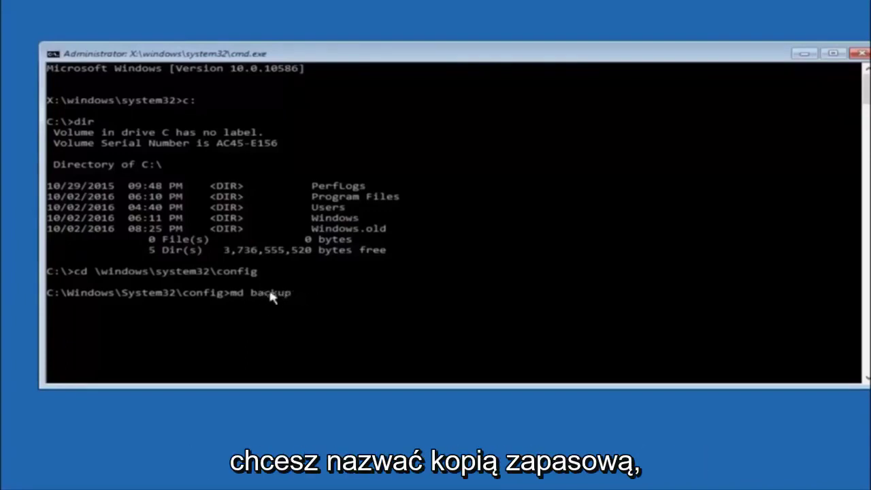
pyautogui.press('Return')
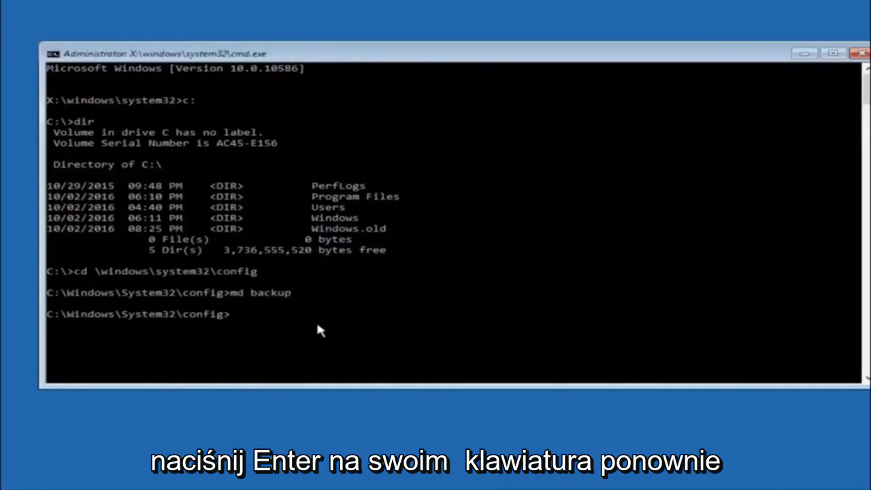
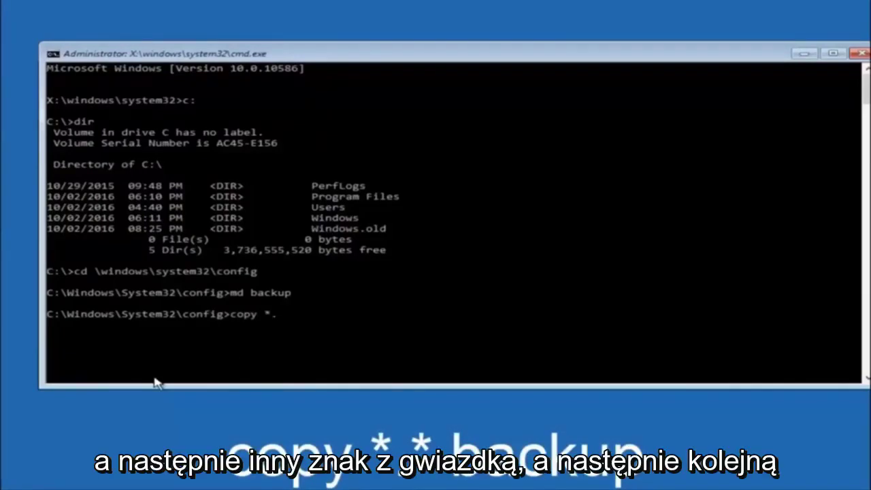
pyautogui.write('* backup')
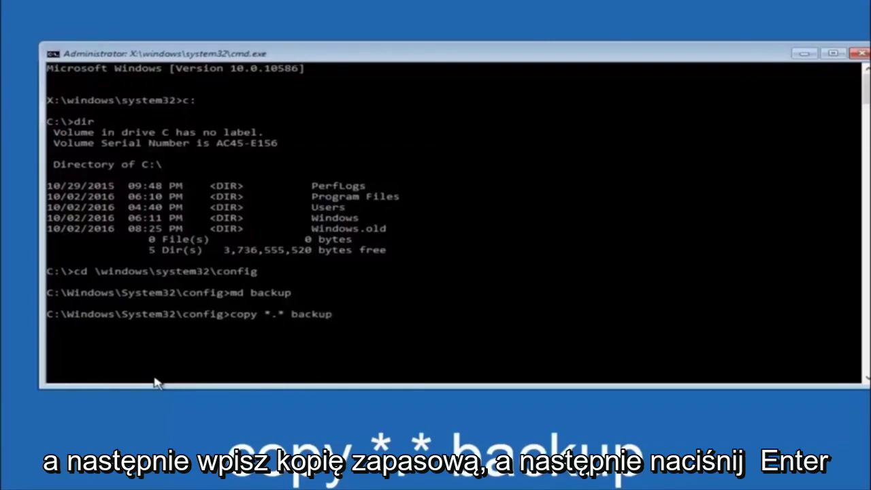
pyautogui.press('Return')
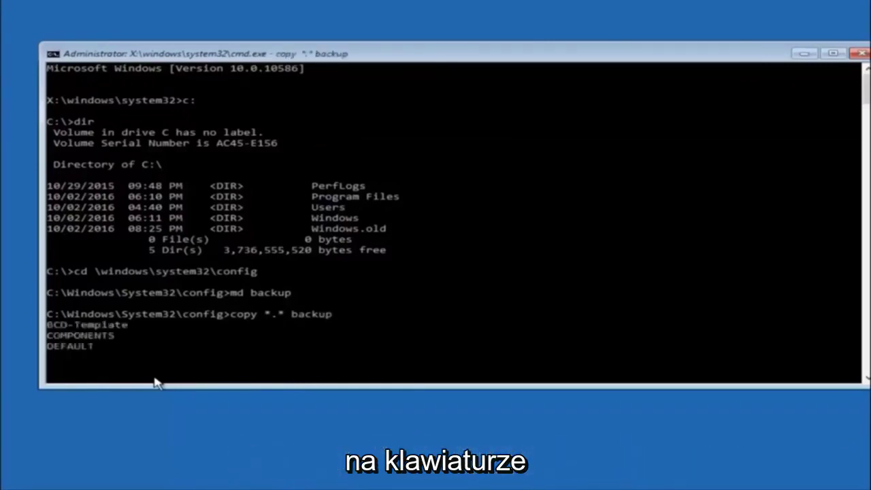
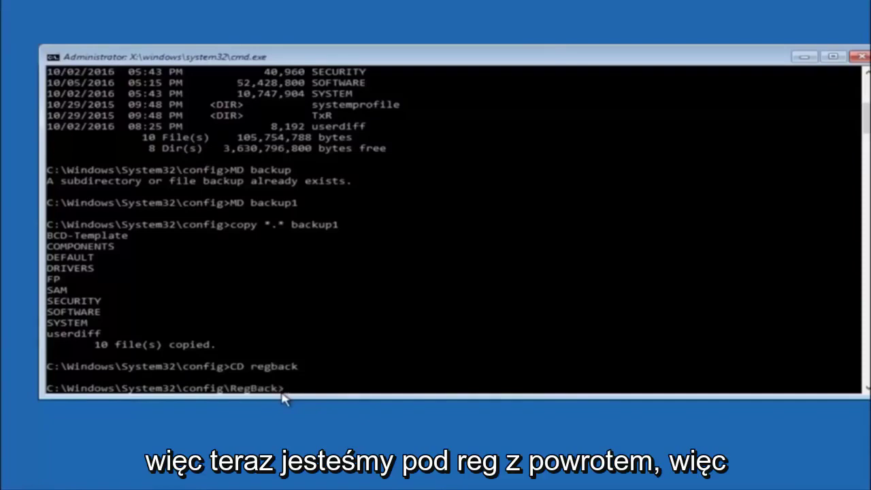
# - List the RegBack folder and copy its files to the parent folder with copy *.* .., answering A to overwrite all, before closing Command Prompt
pyautogui.write('dir')
pyautogui.press('Return')
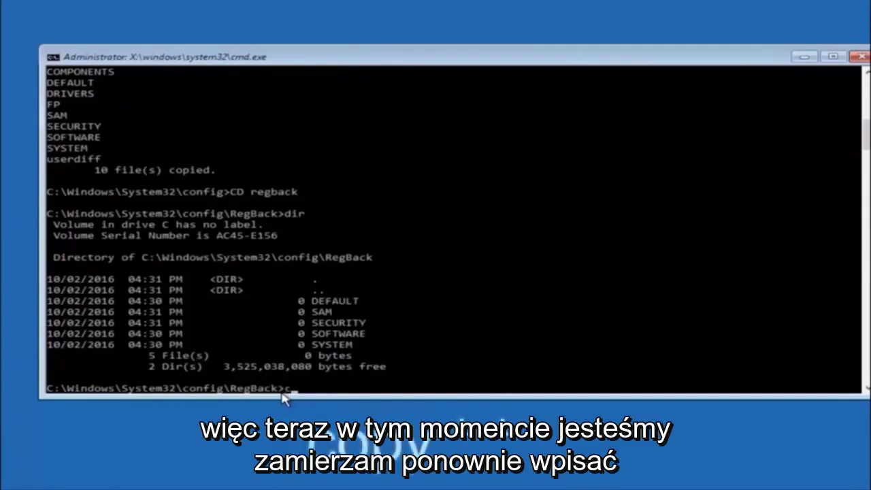
pyautogui.write('copy')
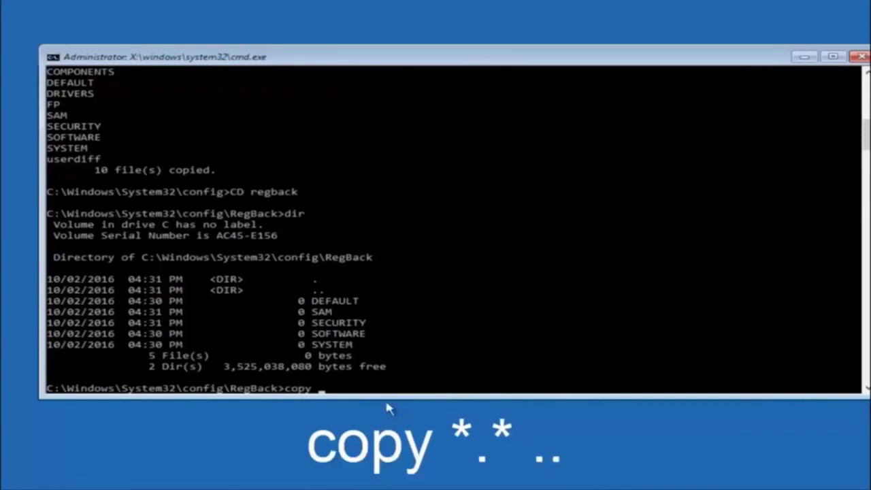
pyautogui.click(322, 389)
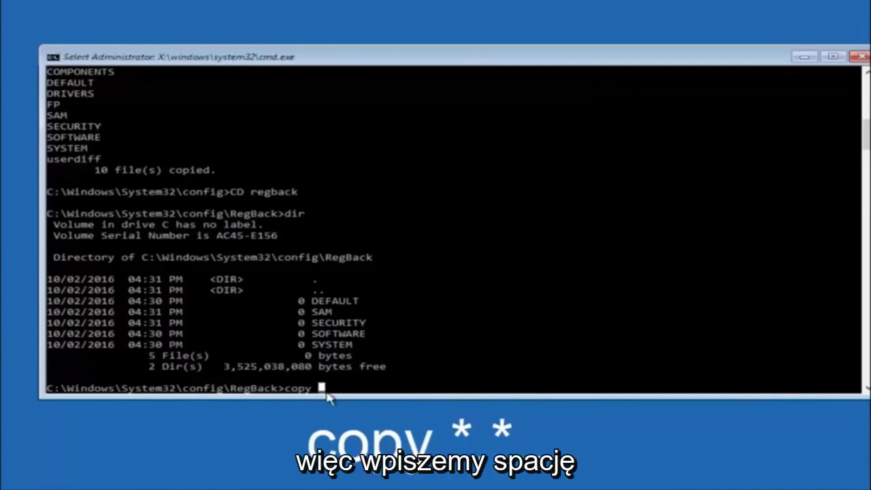
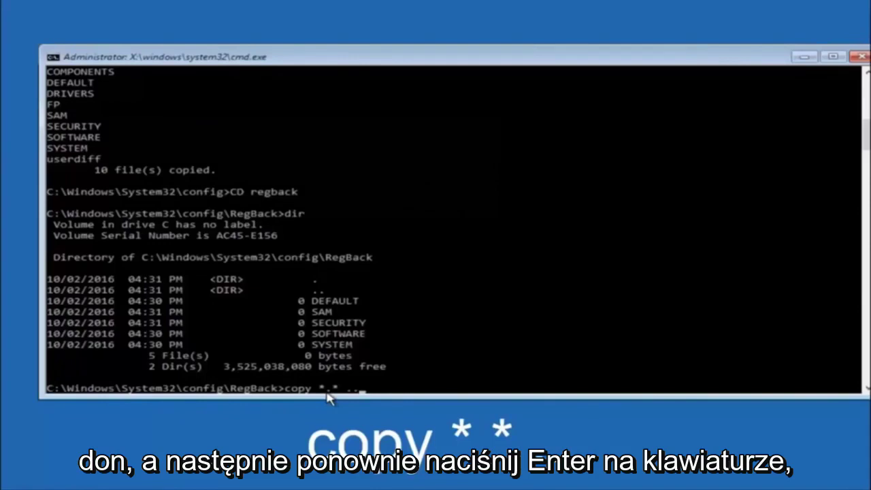
pyautogui.press('Return')
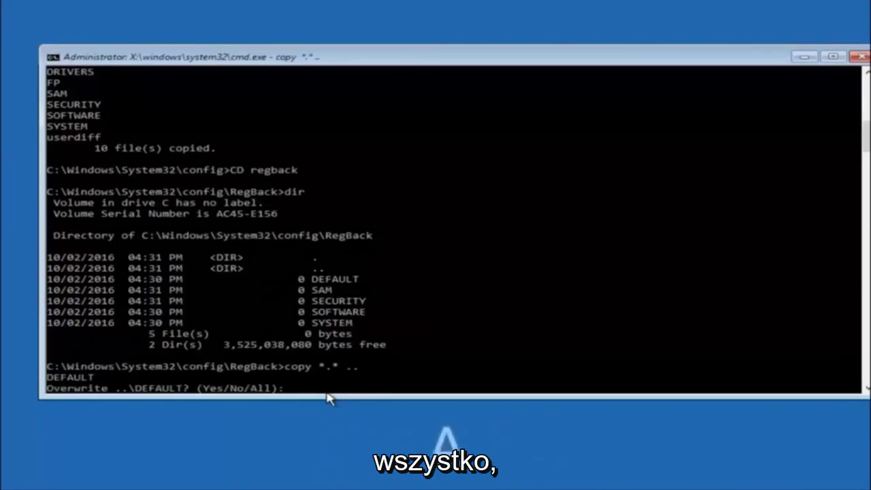
pyautogui.write('A')
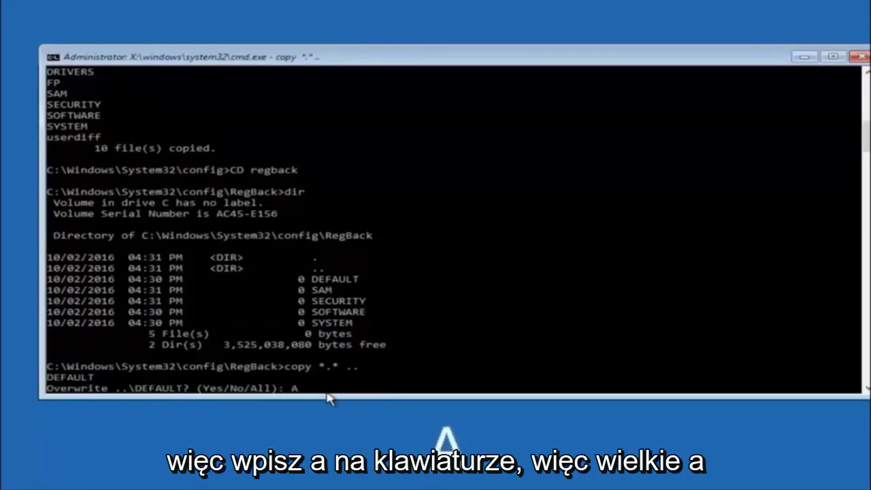
pyautogui.press('Return')
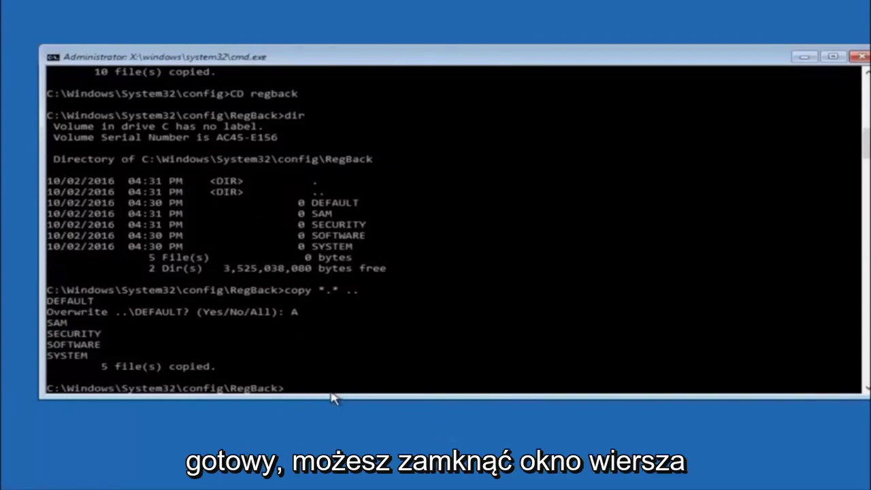
pyautogui.click(860, 57)
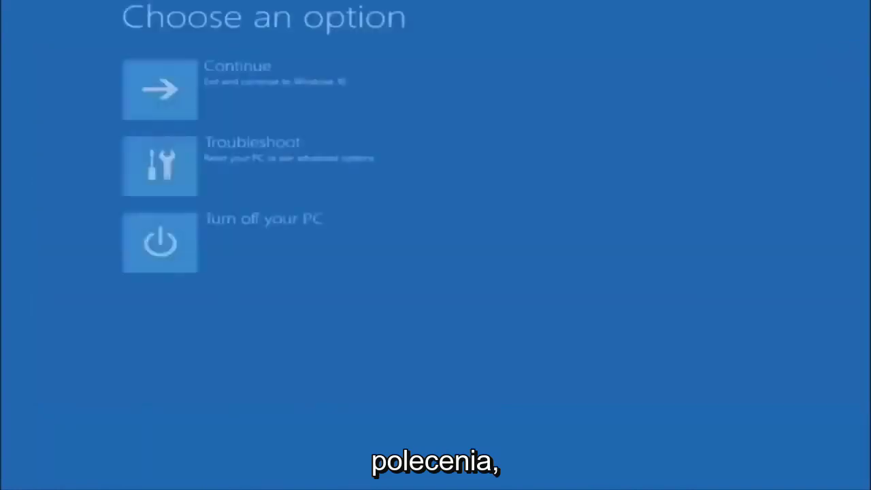